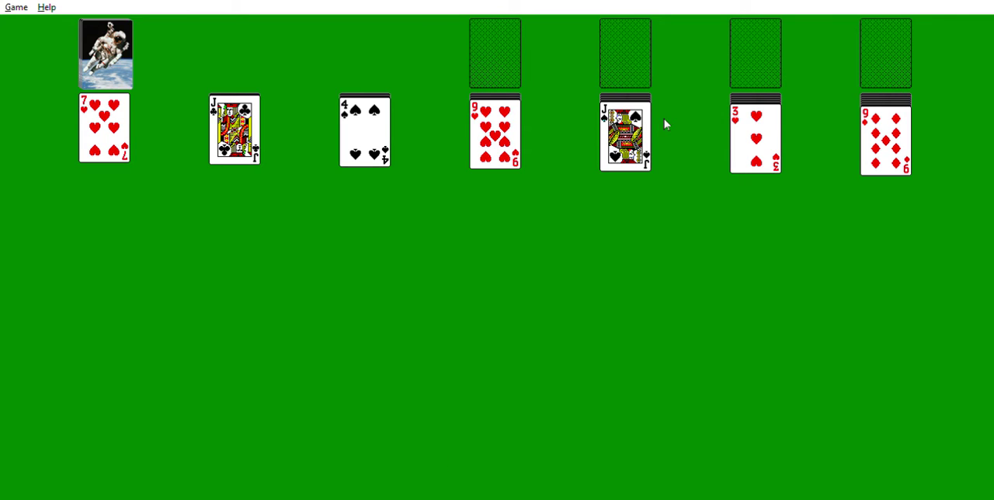
Deal from the stock, send the ace of clubs to a foundation, and place the 6 of clubs on the 7 of hearts.
click(106, 38)
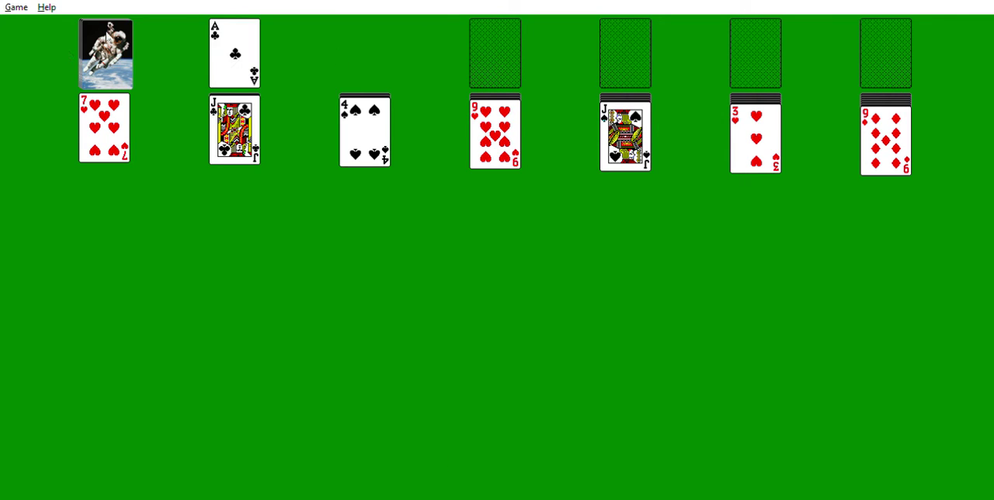
click(107, 38)
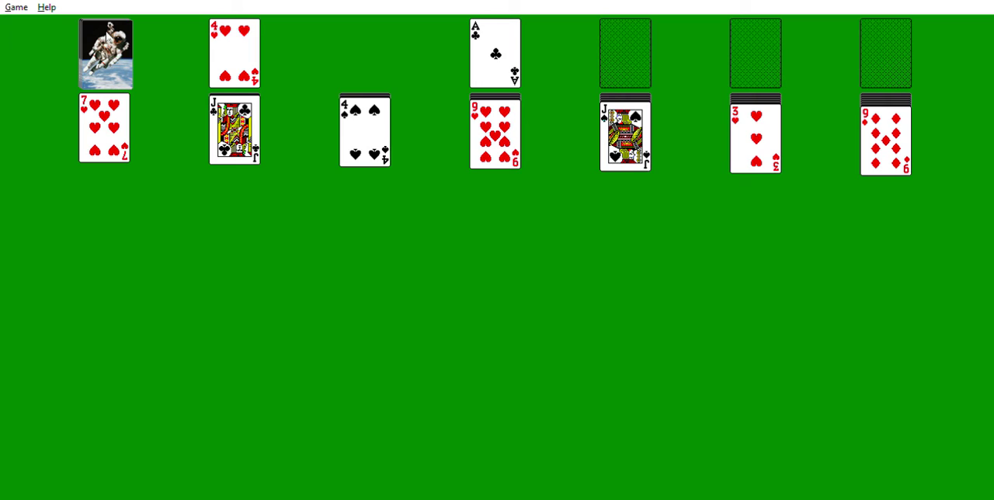
click(107, 37)
click(106, 38)
click(107, 36)
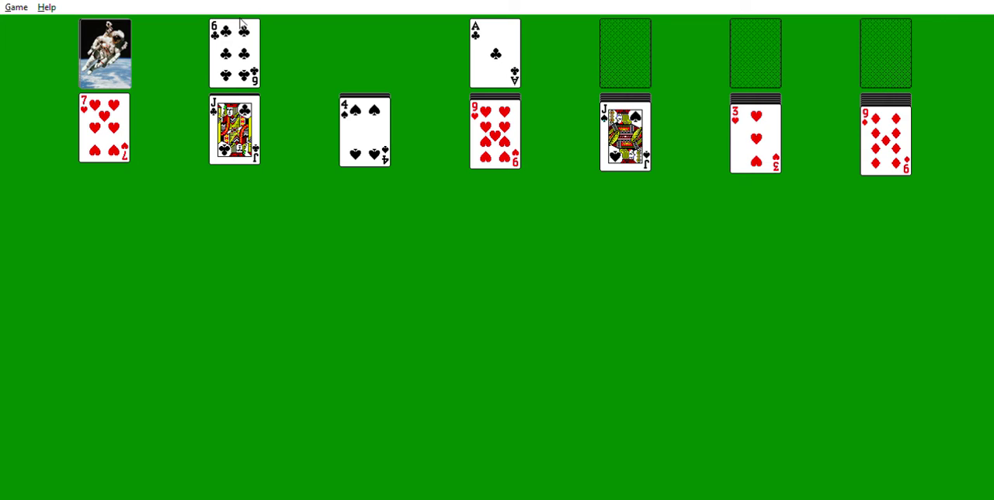
drag(240, 23, 85, 143)
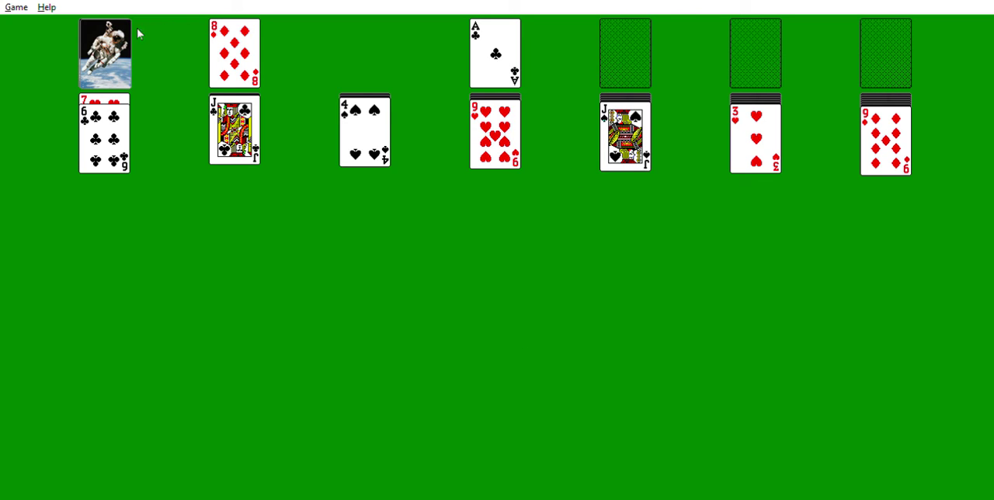
Deal a card from the stock and play the 2 of clubs onto the 3 of hearts.
click(117, 35)
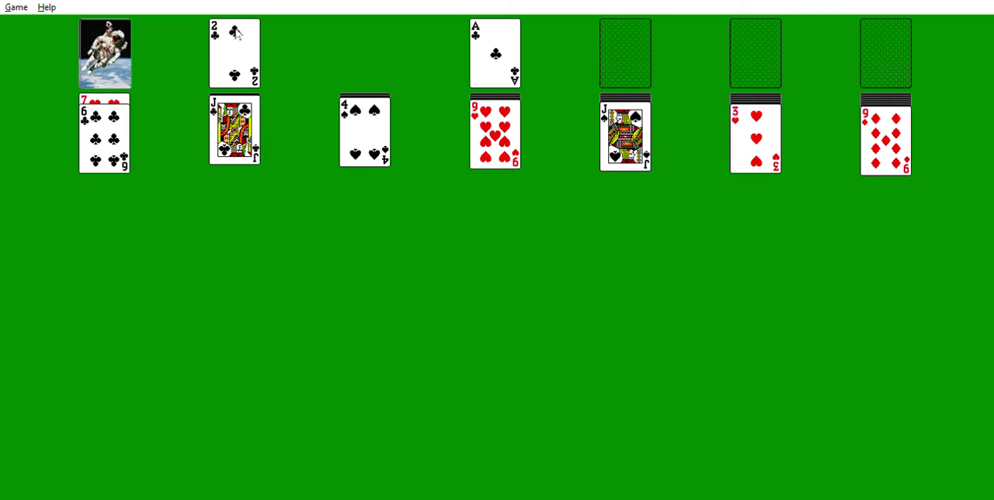
mouse_move(236, 33)
mouse_down()
mouse_move(717, 154)
mouse_move(743, 149)
mouse_up()
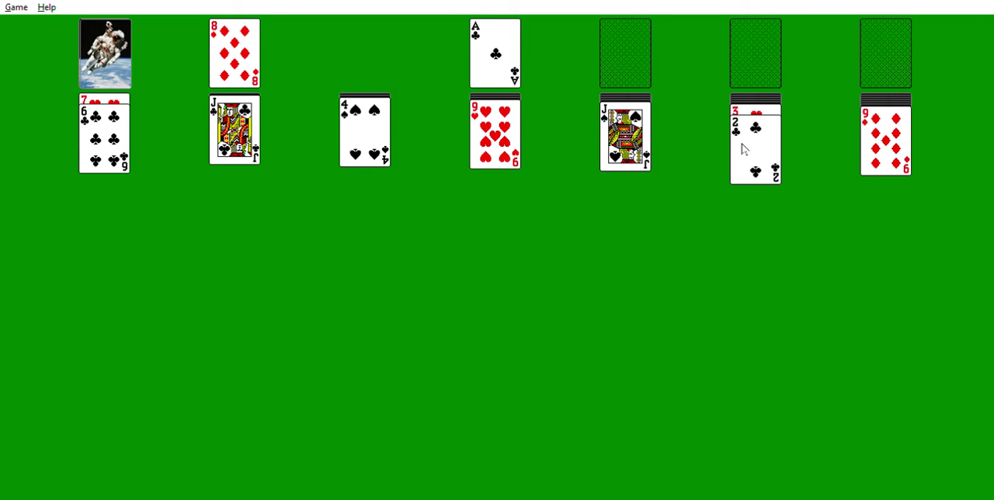